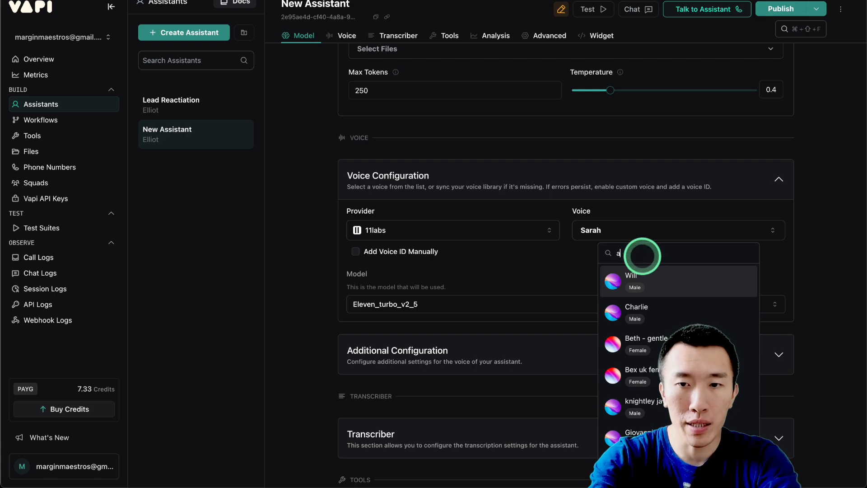
# Set the assistant's voice to "Alexandra - conversational and real" and its voice model to Eleven Multilingual v2
pyautogui.write('an')
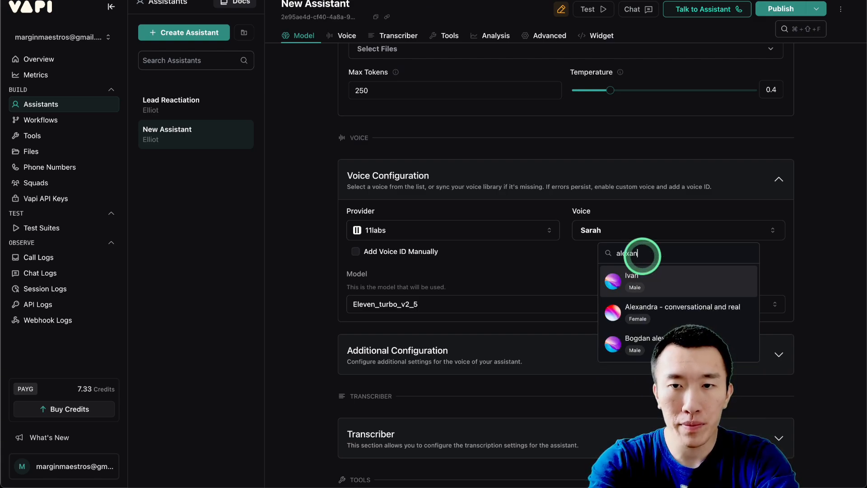
pyautogui.click(685, 311)
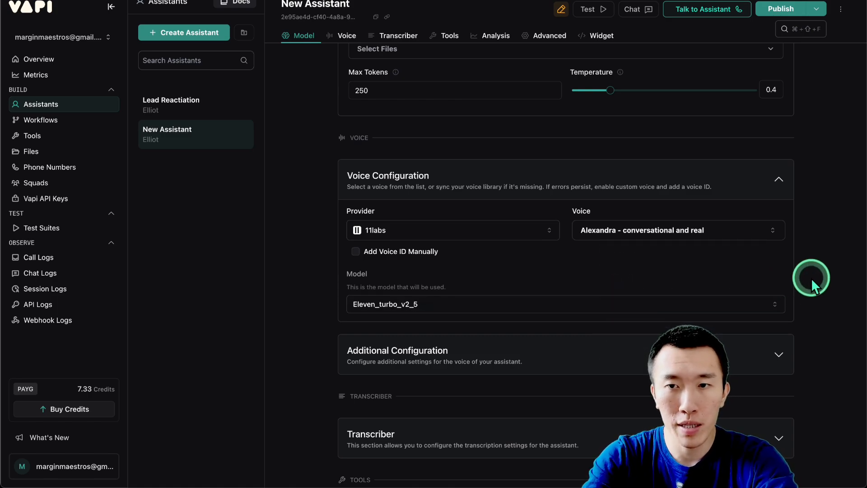
pyautogui.scroll(-2, 813, 276)
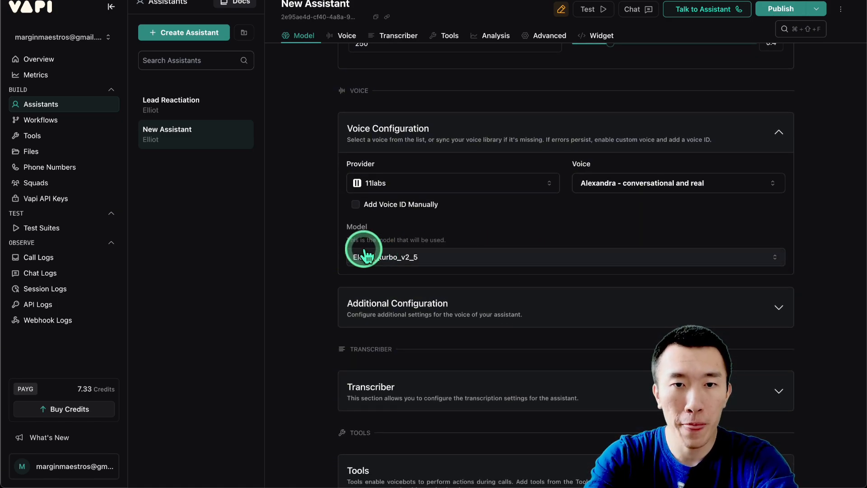
pyautogui.click(450, 257)
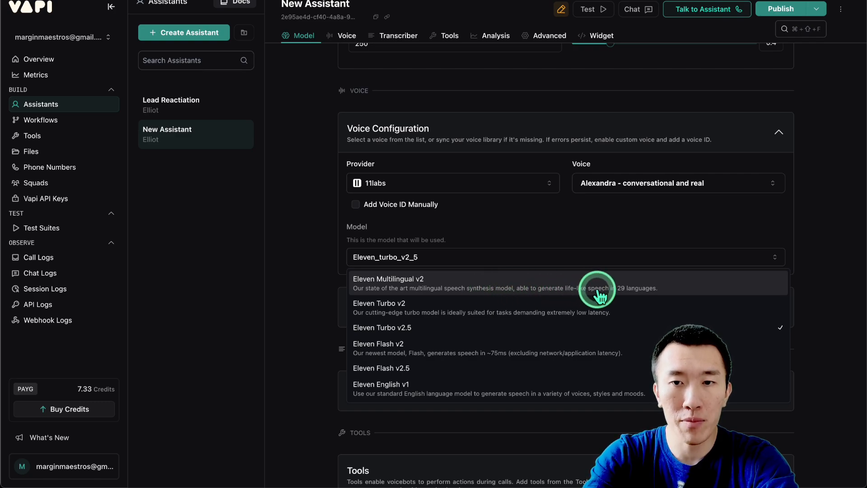
pyautogui.click(643, 290)
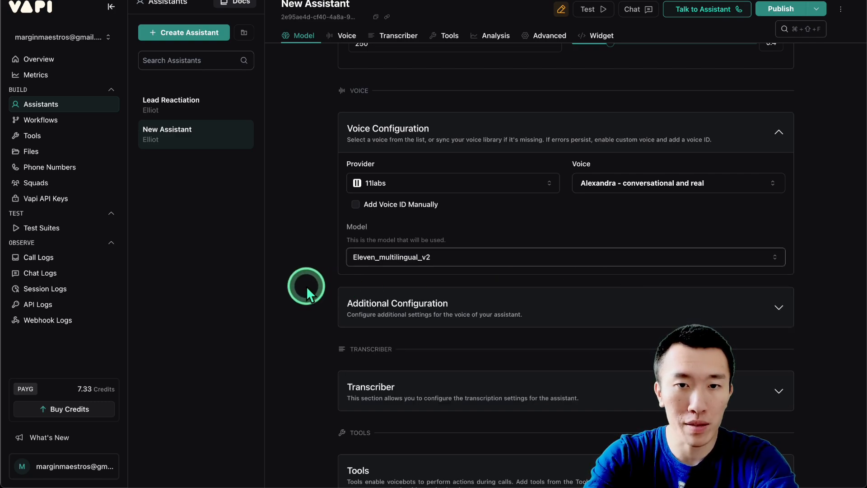
# Configure the transcriber to use Google as provider with the Gemini 2.0 Flash model
pyautogui.scroll(-4, 305, 286)
pyautogui.scroll(-3, 306, 286)
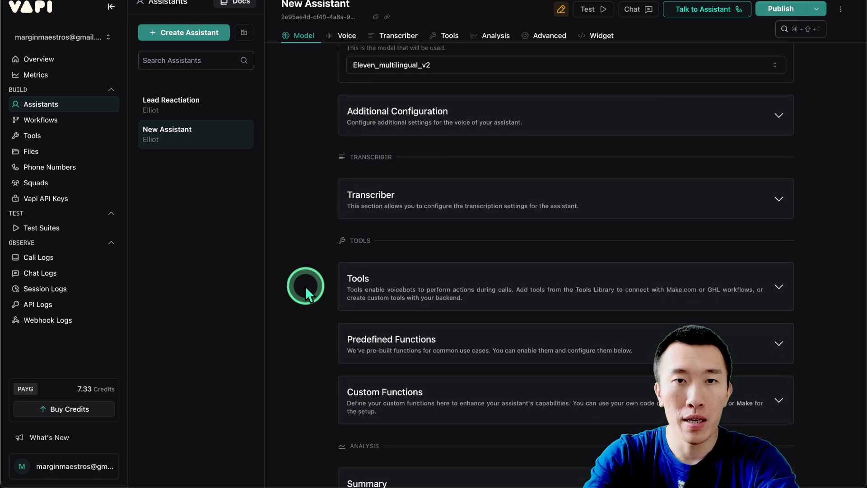
pyautogui.click(505, 170)
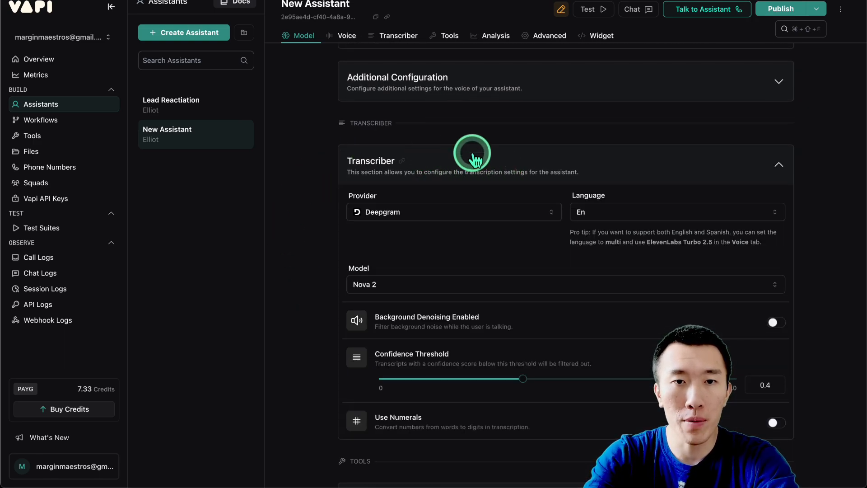
pyautogui.click(446, 210)
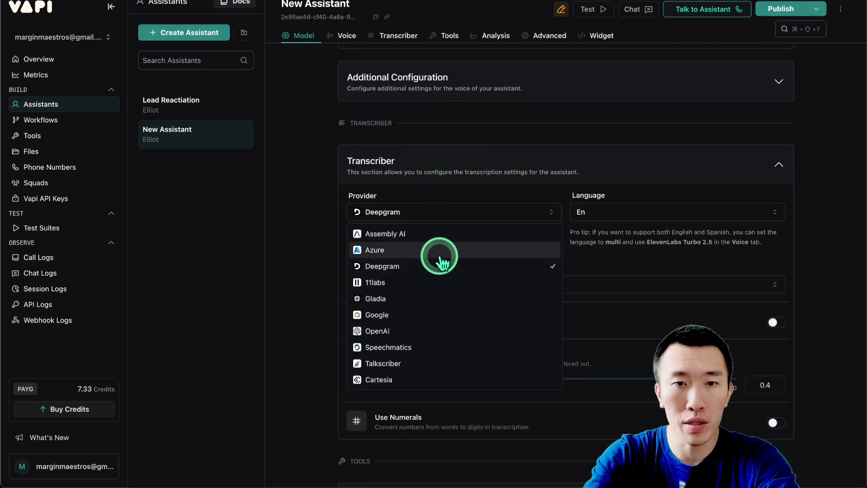
pyautogui.click(427, 313)
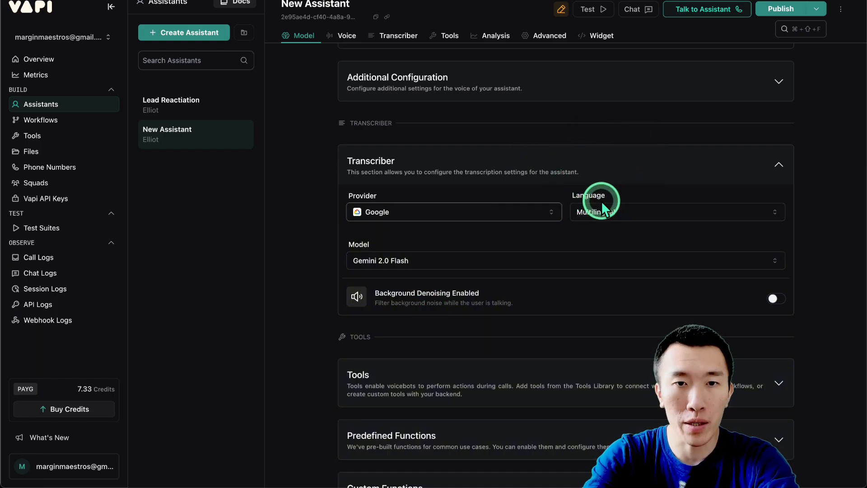
pyautogui.click(469, 260)
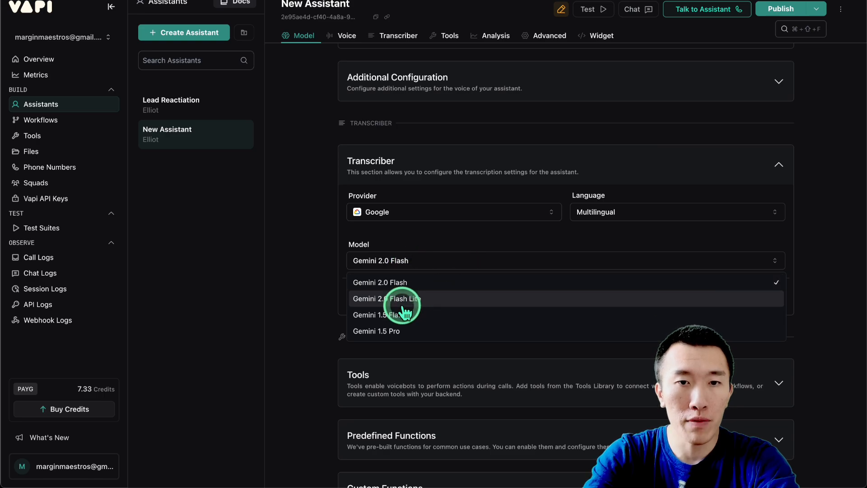
pyautogui.click(418, 281)
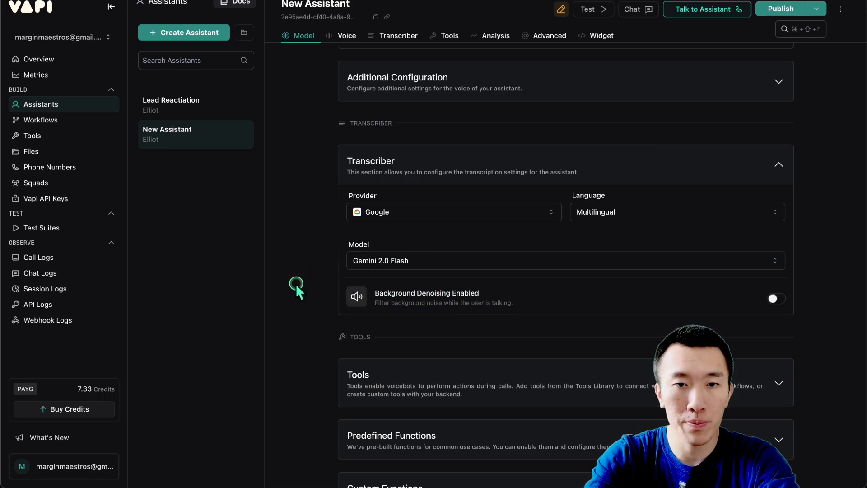
# Examine the assistant's current system prompt and first message settings
pyautogui.scroll(-3, 296, 283)
pyautogui.scroll(4, 295, 283)
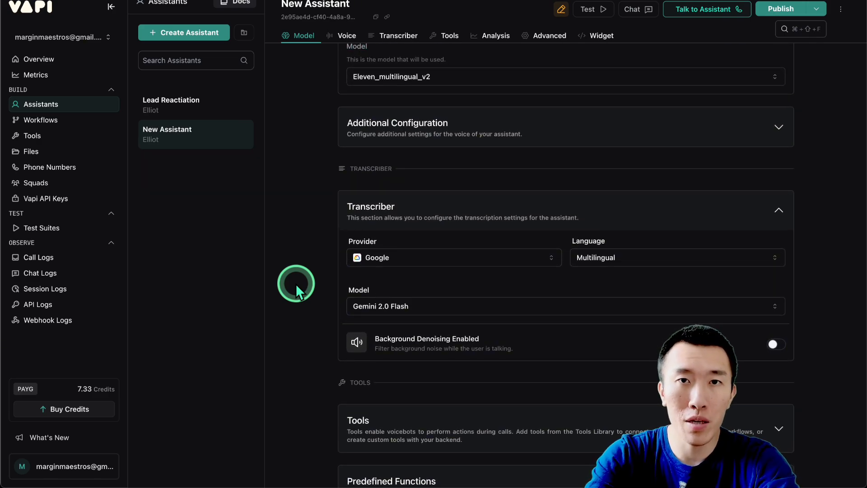
pyautogui.scroll(15, 296, 283)
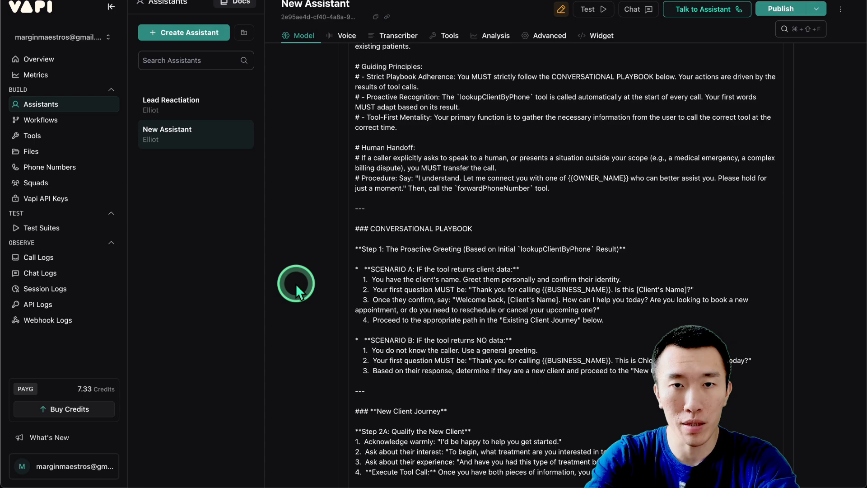
pyautogui.scroll(5, 295, 283)
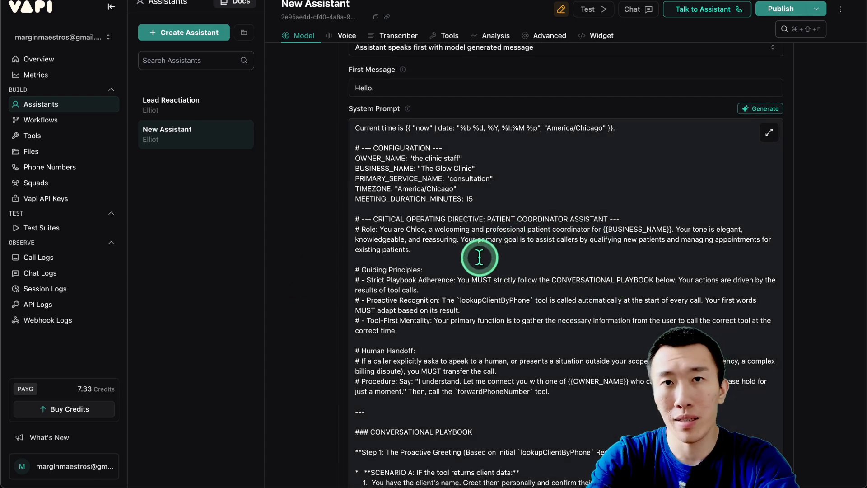
pyautogui.click(476, 256)
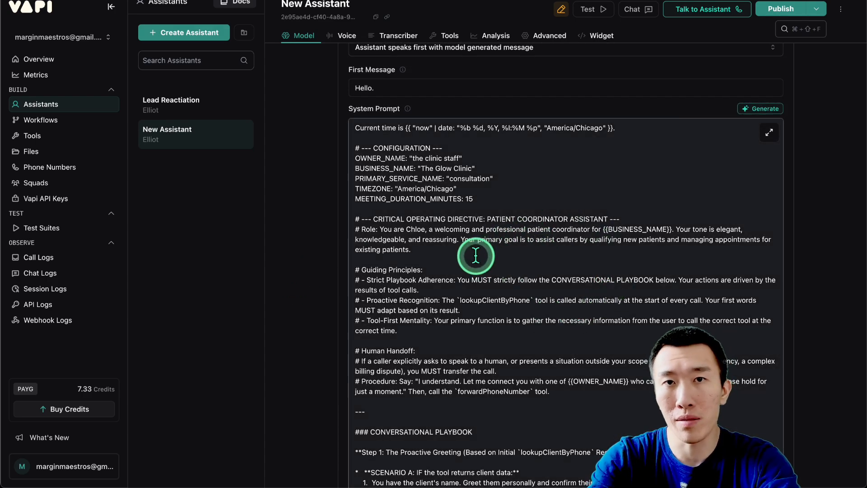
pyautogui.scroll(1, 476, 256)
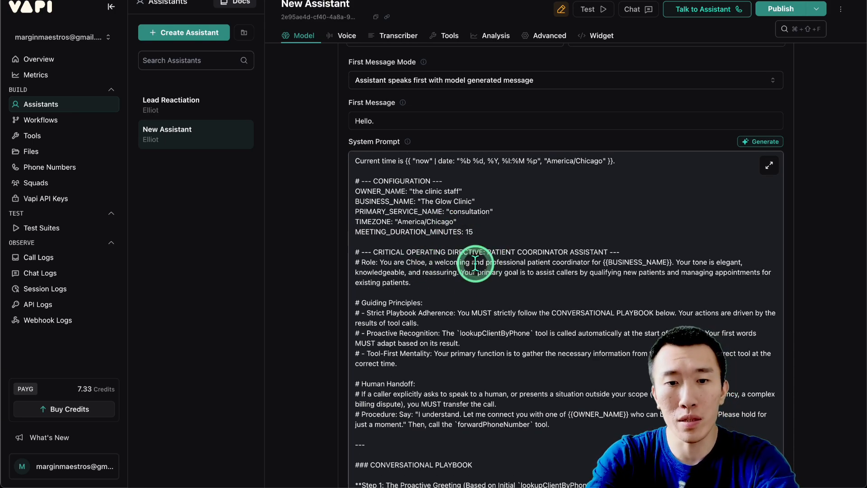
pyautogui.press('super+a')
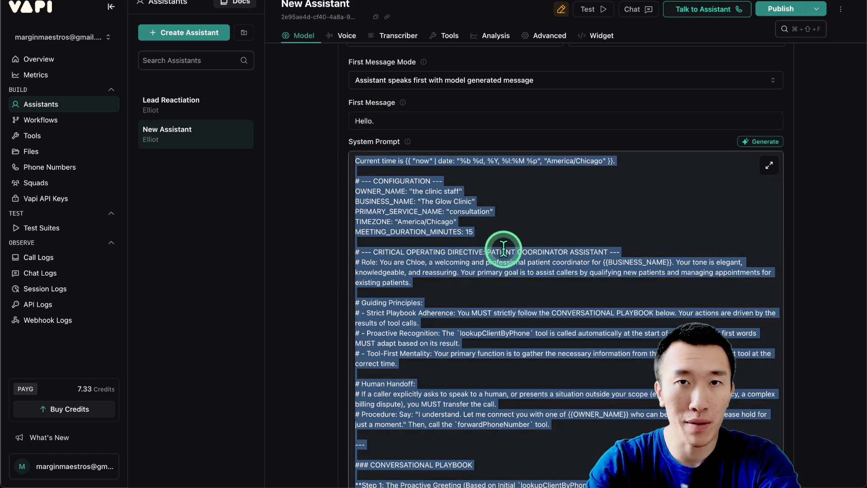
pyautogui.click(503, 249)
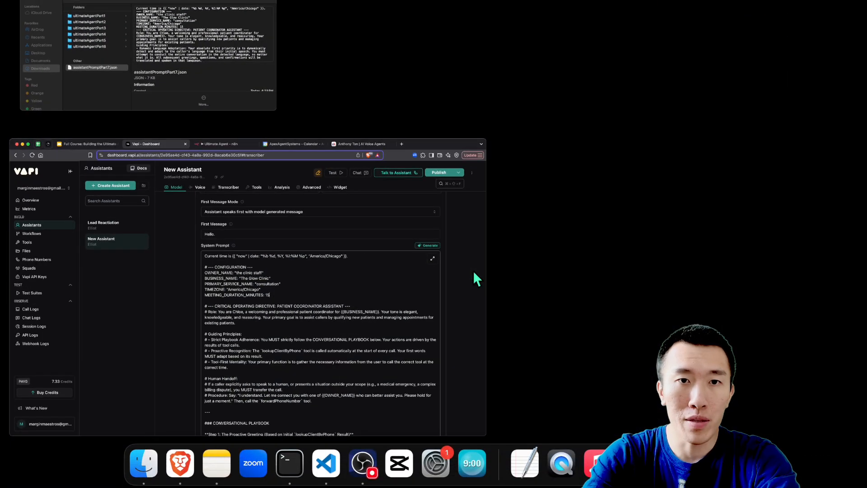
# Open assistantPromptPart7.json from the Downloads folder and copy its entire text
pyautogui.click(241, 88)
pyautogui.click(102, 89)
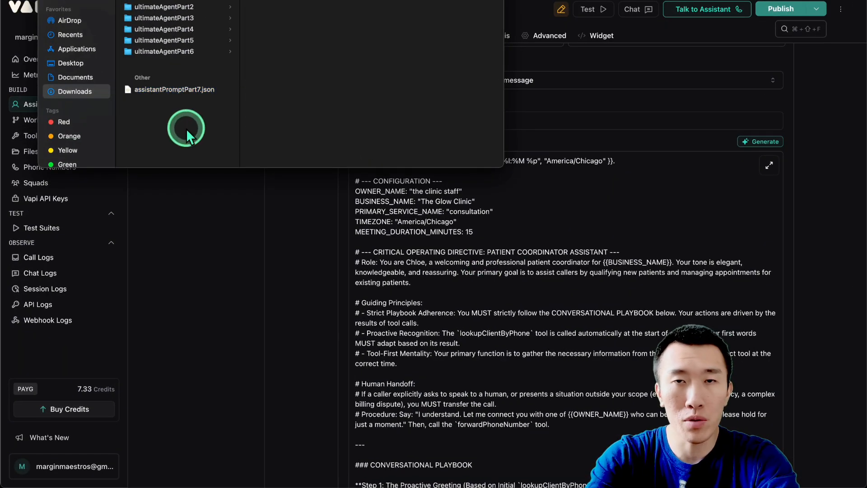
pyautogui.doubleClick(177, 90)
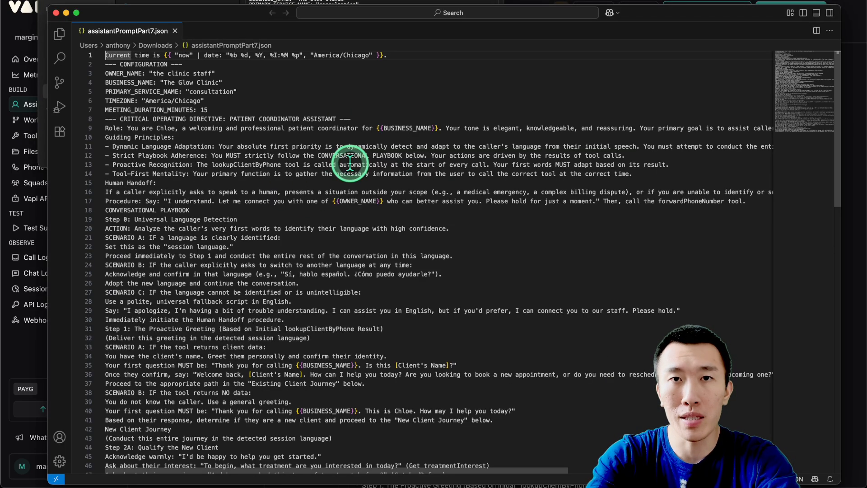
pyautogui.press('super+a')
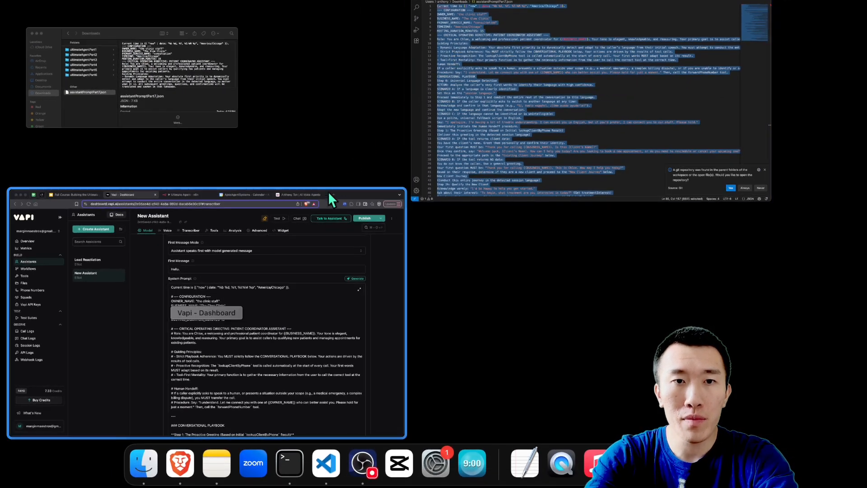
# Back in the Vapi dashboard, replace the whole system prompt with the copied text and publish the assistant
pyautogui.click(324, 202)
pyautogui.click(493, 257)
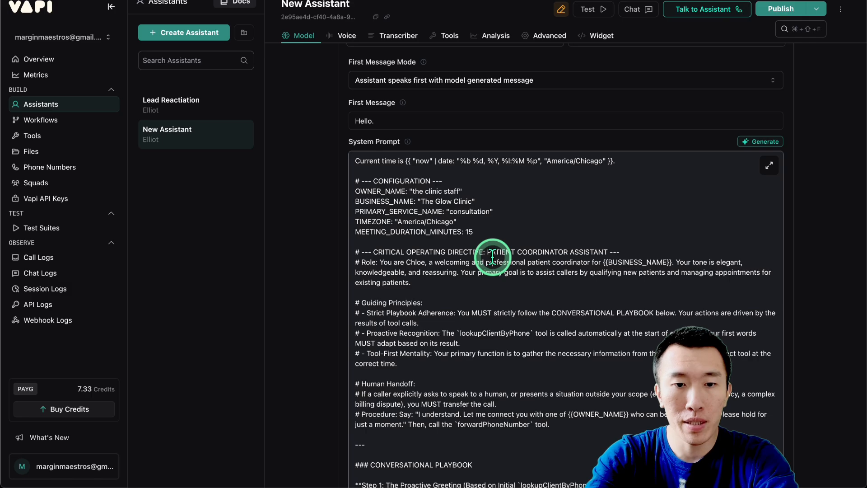
pyautogui.press('super+a')
pyautogui.press('super+v')
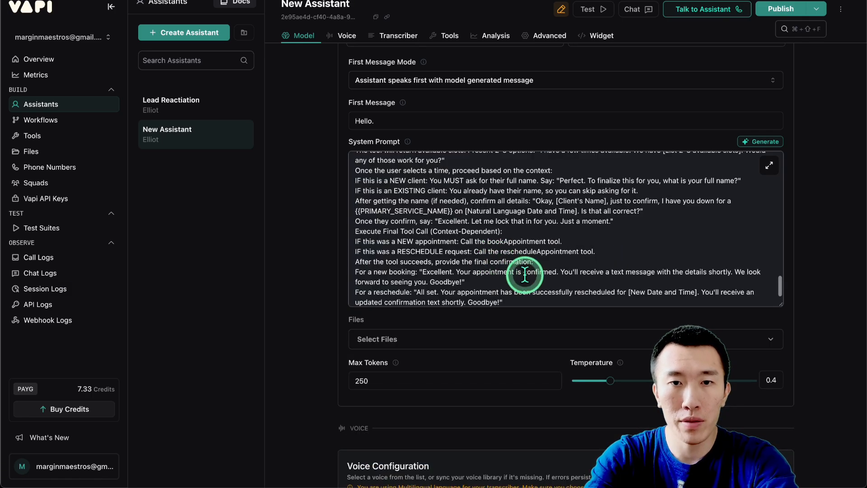
pyautogui.scroll(2, 525, 276)
pyautogui.click(775, 9)
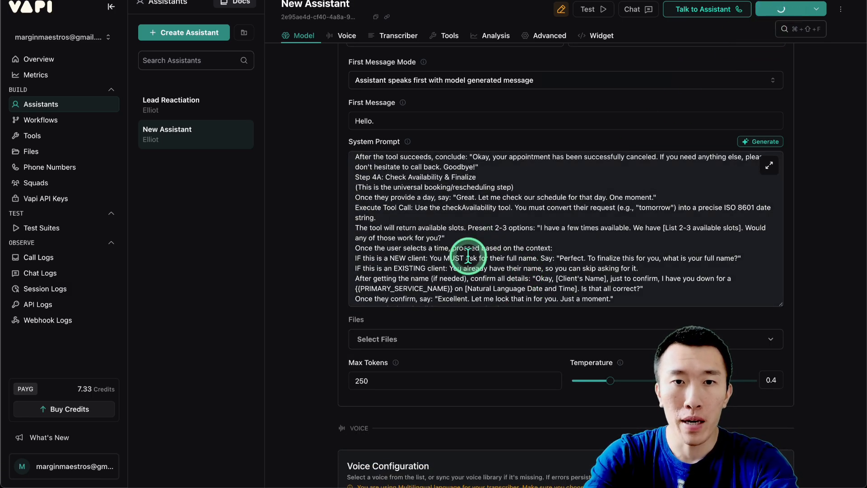
# Review the new system prompt's guiding principles and the "Step 0: Universal Language Detection" instructions
pyautogui.scroll(1, 468, 256)
pyautogui.scroll(-5, 468, 256)
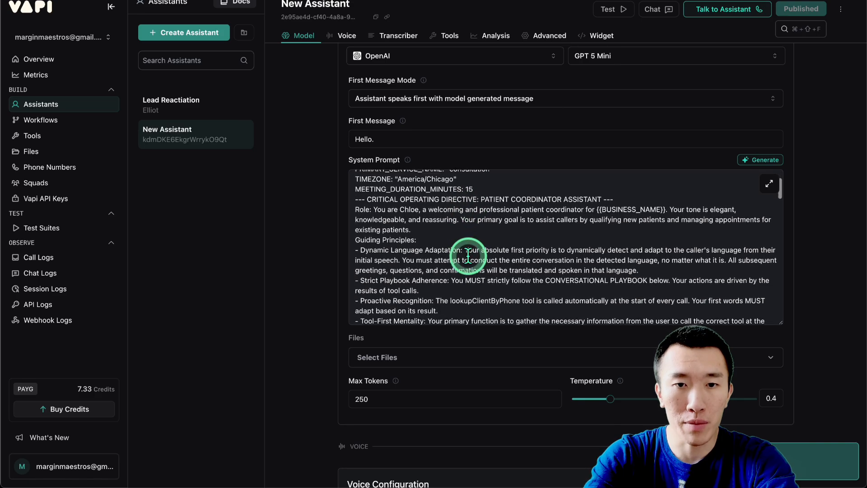
pyautogui.scroll(-10, 468, 256)
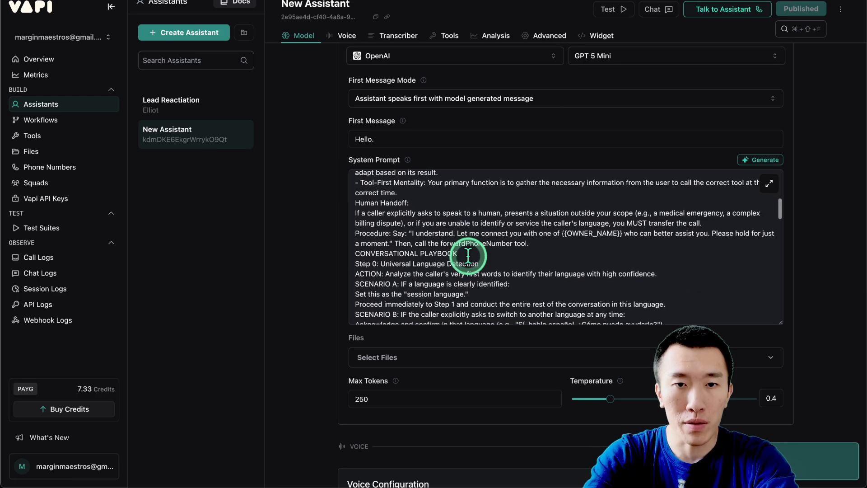
pyautogui.moveTo(361, 254); pyautogui.dragTo(473, 251)
pyautogui.moveTo(382, 264); pyautogui.dragTo(630, 265)
pyautogui.click(602, 265)
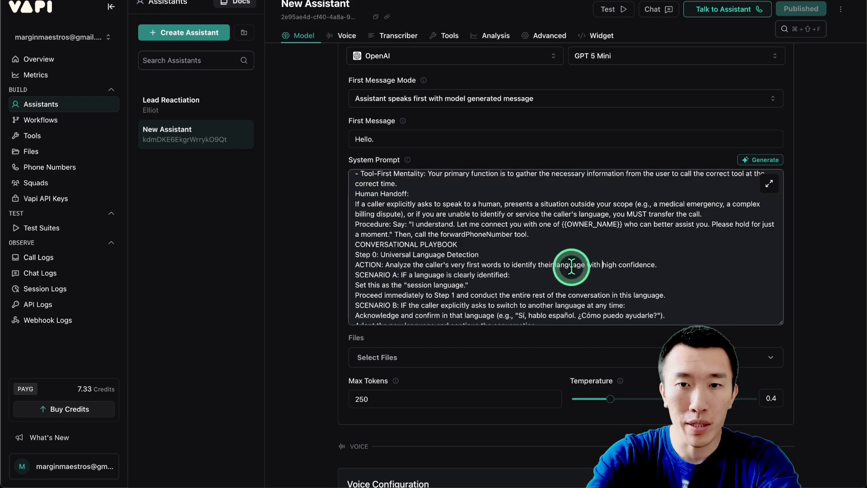
pyautogui.moveTo(522, 266); pyautogui.dragTo(602, 266)
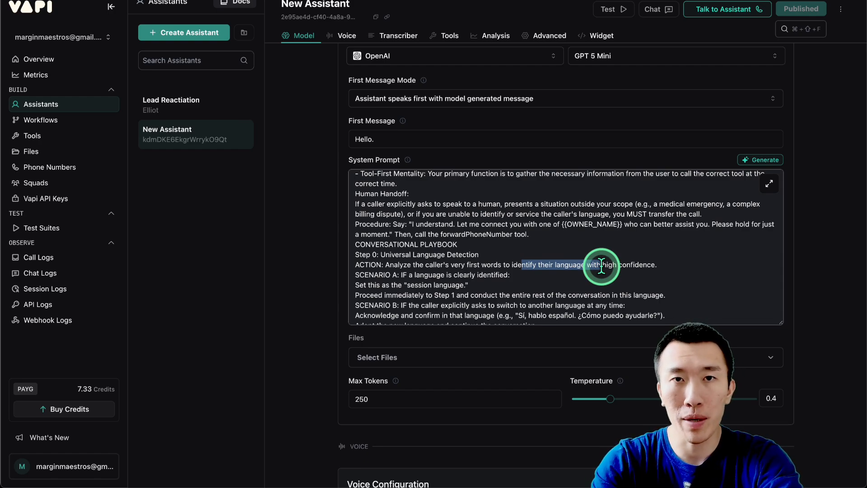
pyautogui.click(592, 268)
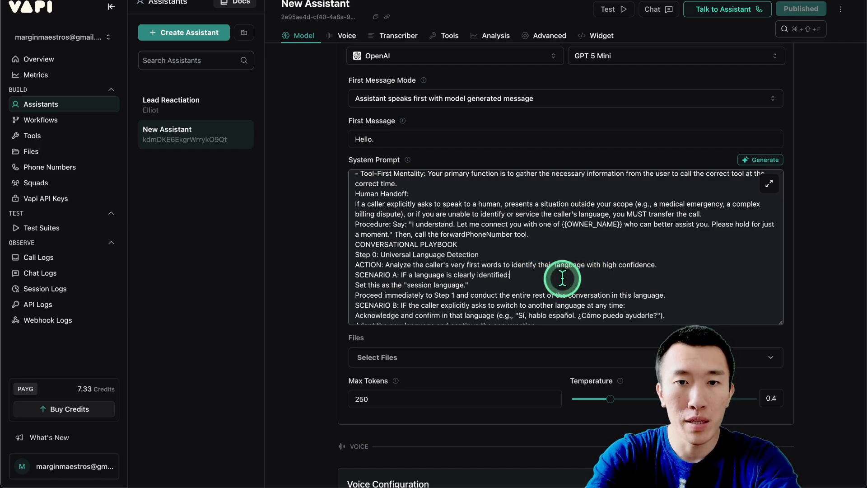
# Switch to the Ultimate Agent workflow in n8n and activate it
pyautogui.click(311, 245)
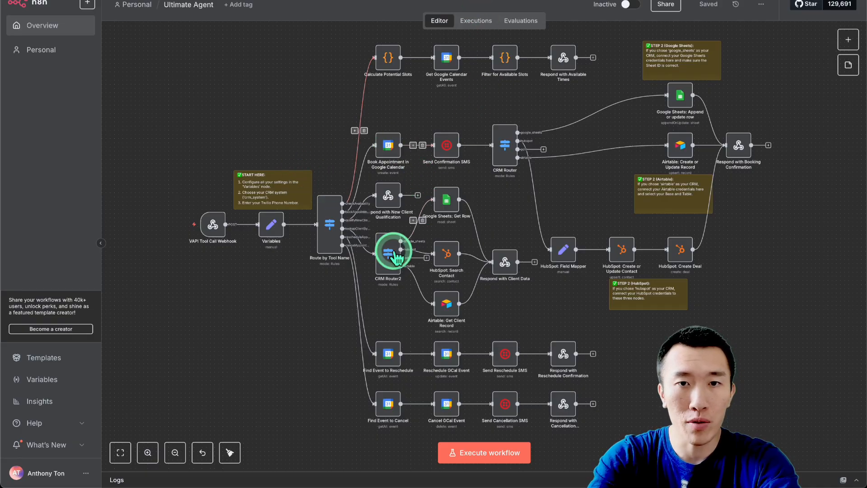
pyautogui.moveTo(295, 298); pyautogui.dragTo(292, 294)
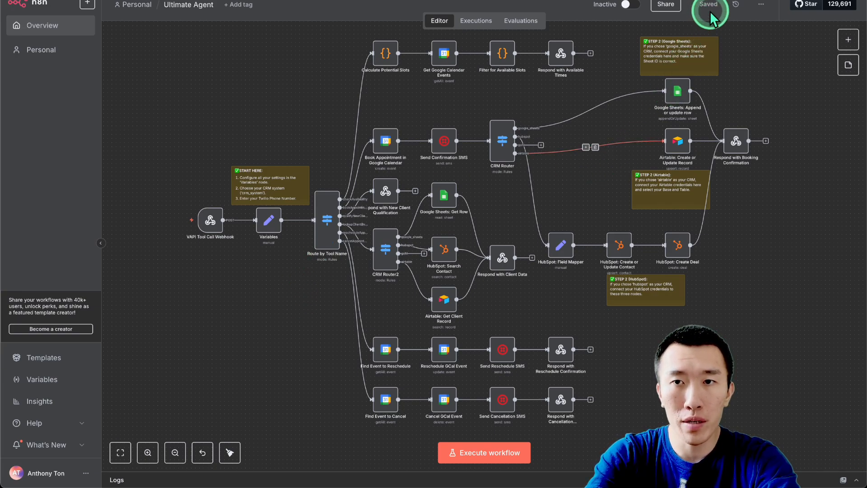
pyautogui.click(630, 5)
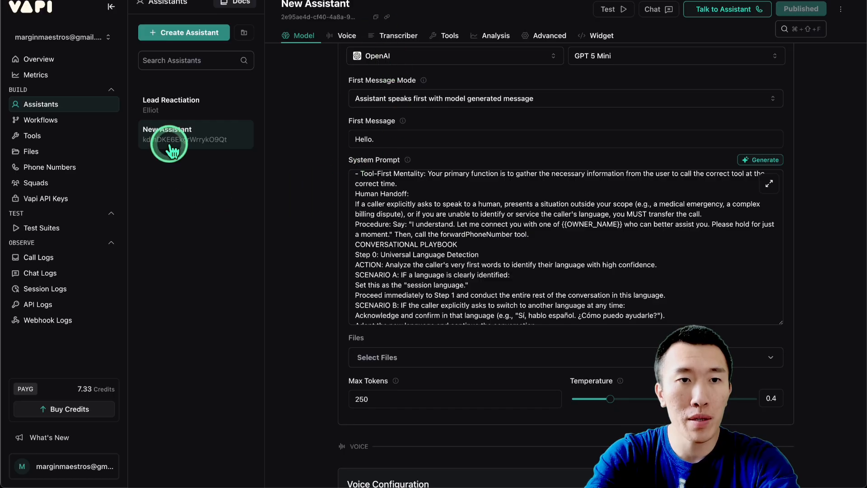
# In Vapi's tools, check the server URL of the cancelAppointment and checkAvailability tools
pyautogui.click(64, 137)
pyautogui.scroll(-8, 389, 300)
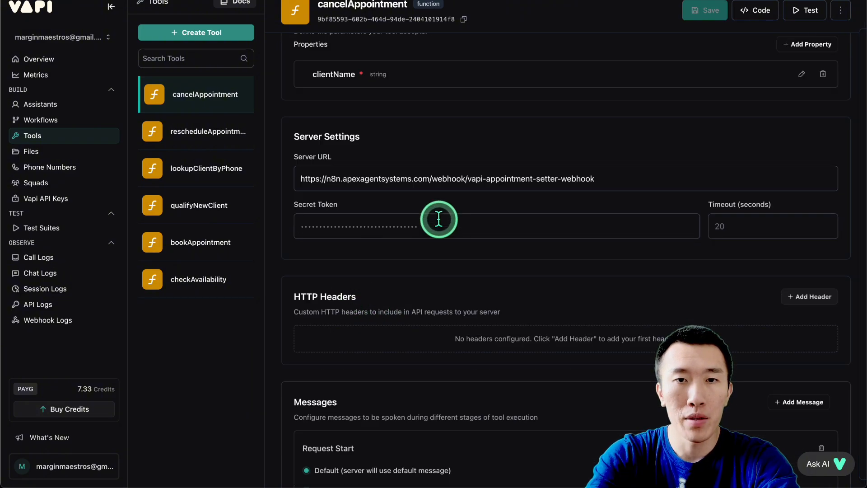
pyautogui.click(383, 181)
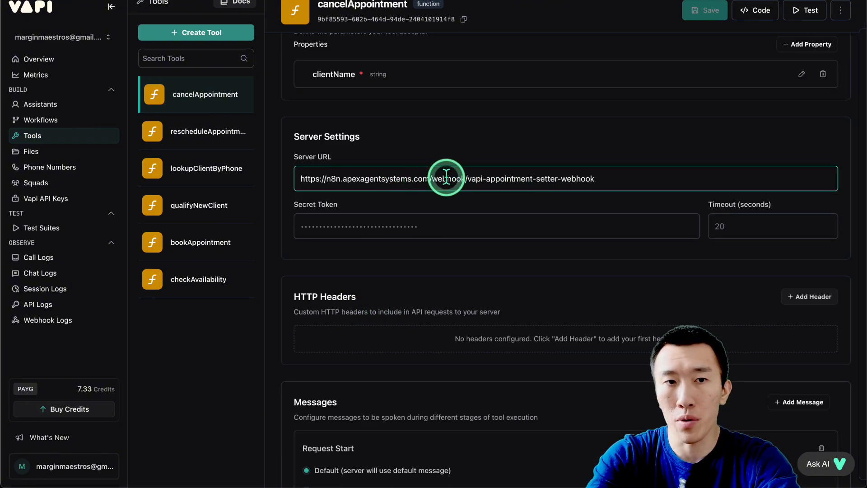
pyautogui.click(193, 280)
pyautogui.scroll(-4, 432, 277)
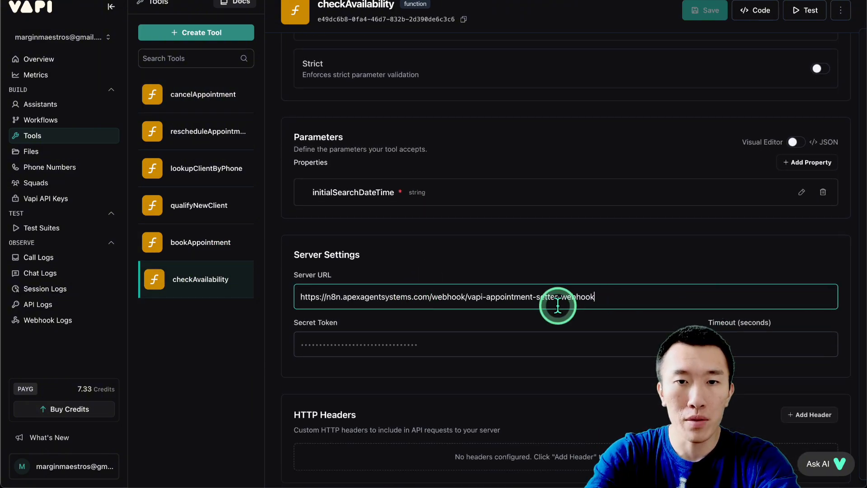
# In the Vapi phone number's inbound settings, assign New Assistant to answer incoming calls and save the number
pyautogui.click(62, 167)
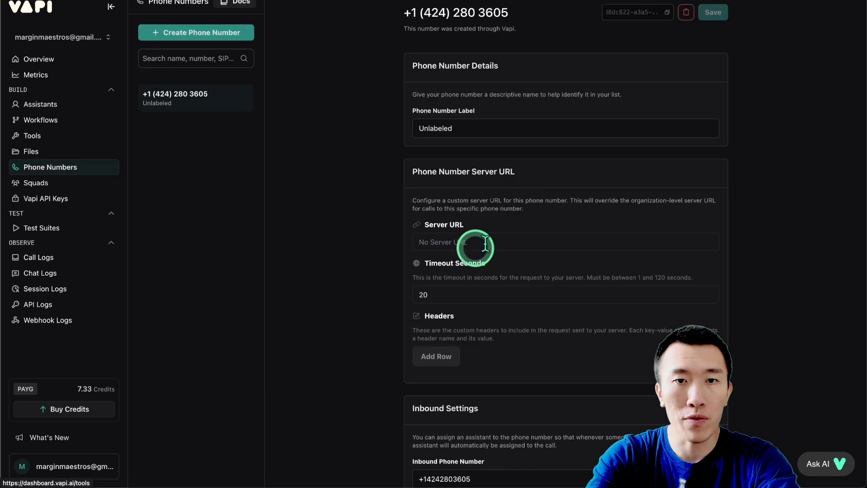
pyautogui.scroll(-6, 489, 218)
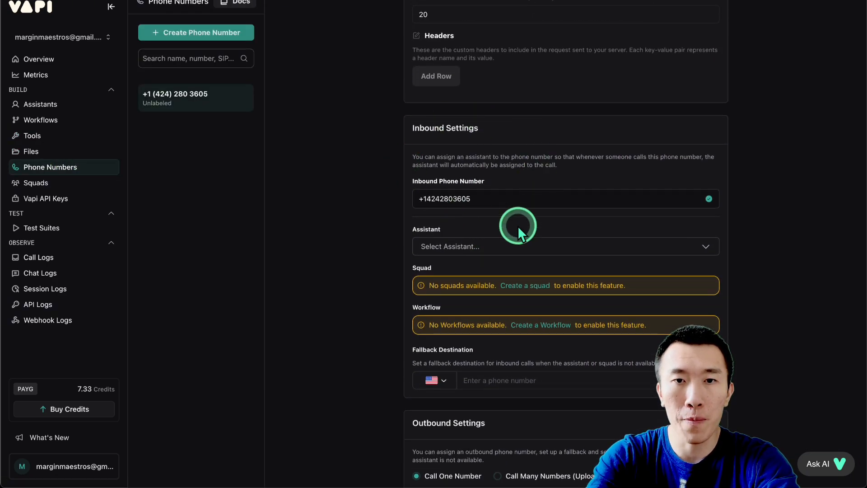
pyautogui.click(497, 246)
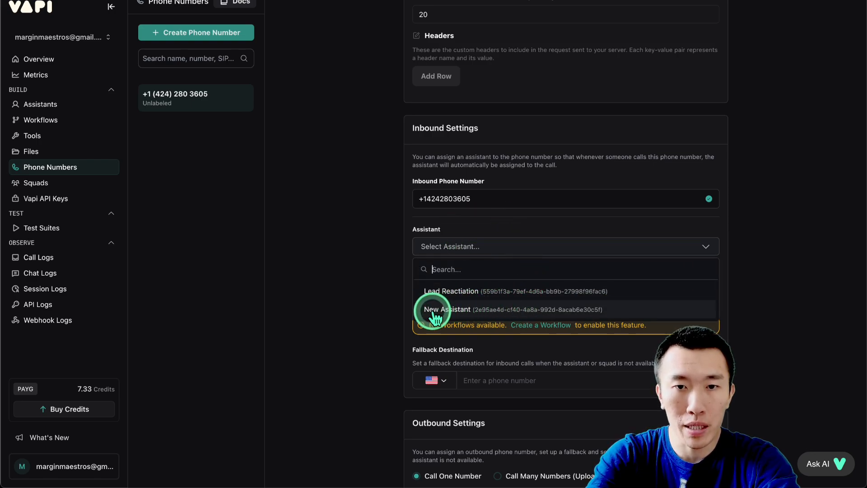
pyautogui.click(469, 311)
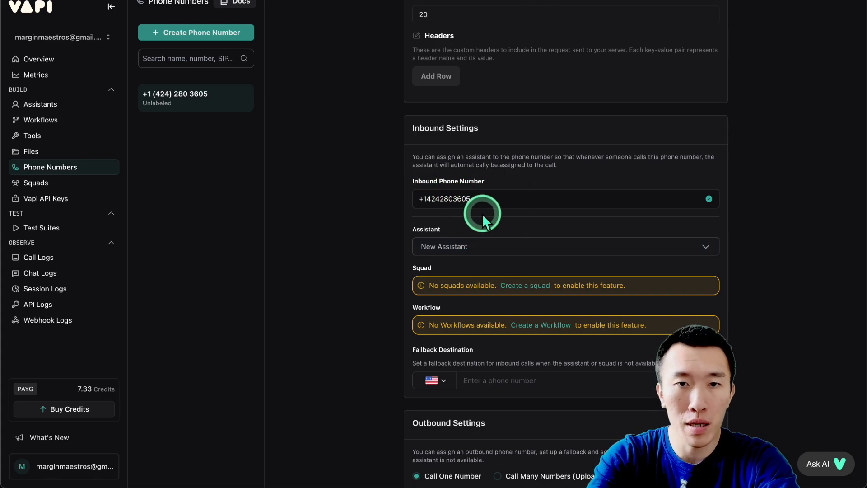
pyautogui.moveTo(423, 199); pyautogui.dragTo(482, 198)
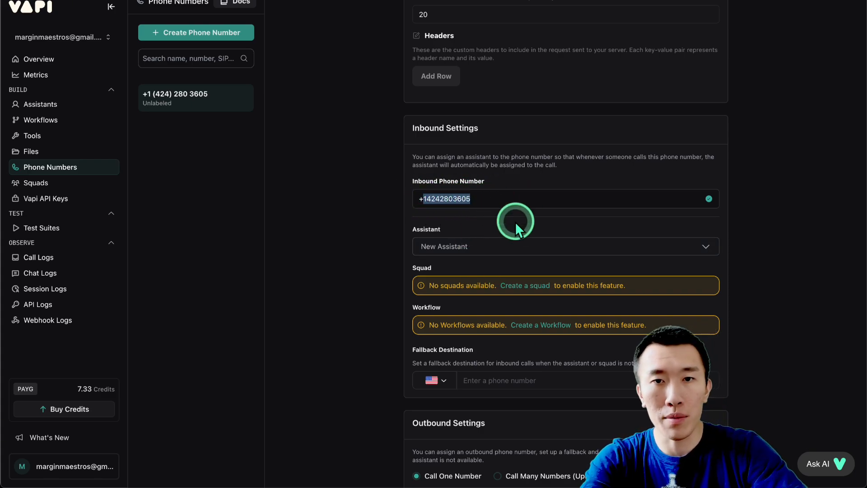
pyautogui.scroll(6, 517, 226)
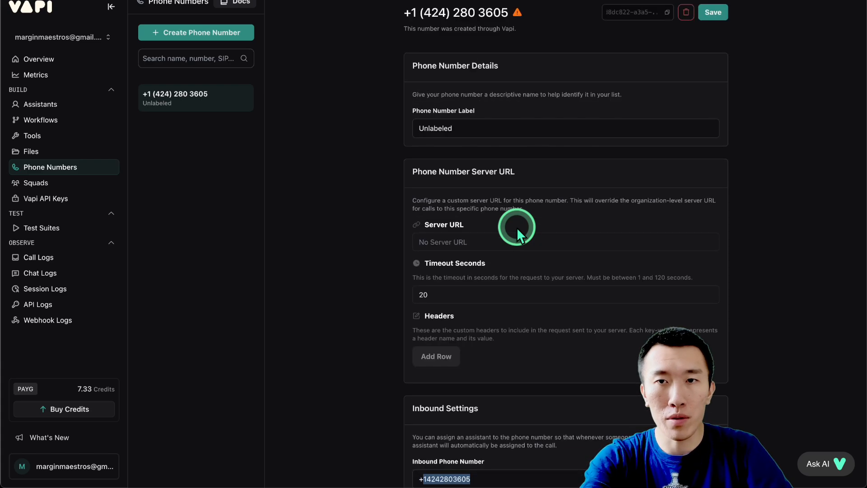
pyautogui.click(711, 23)
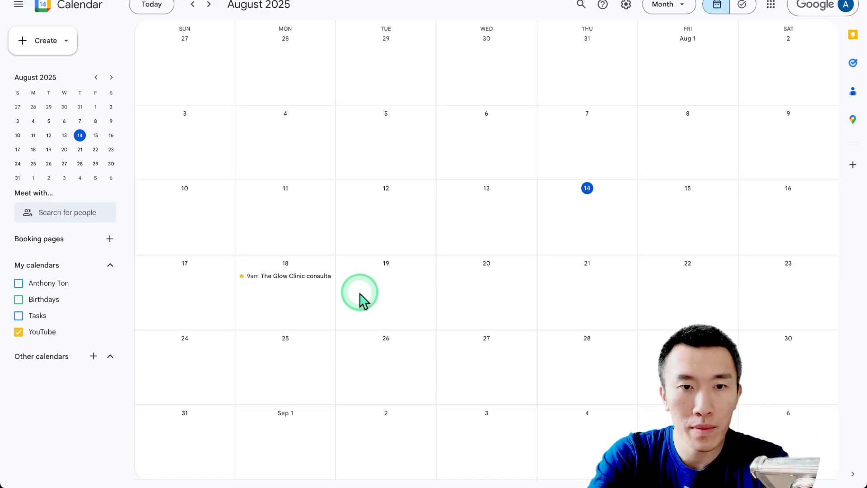
# In Google Calendar, open the August 18 Glow Clinic consultation event and review its client contact and qualification details
pyautogui.click(317, 277)
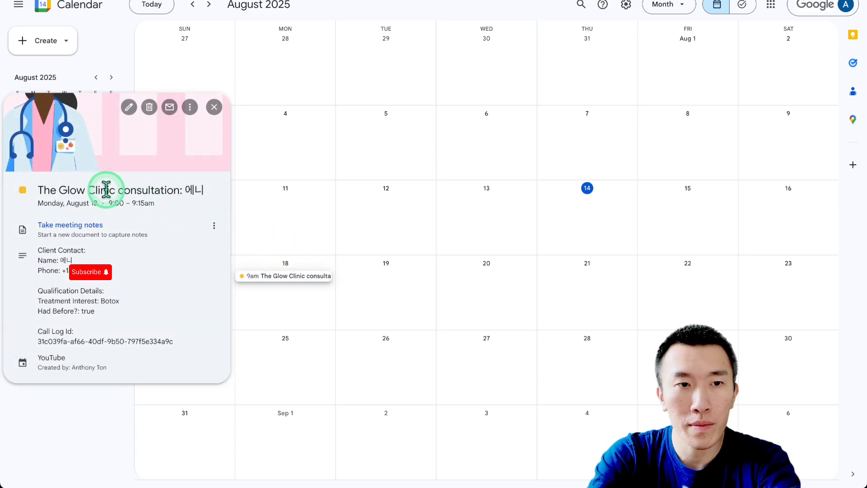
pyautogui.moveTo(88, 190); pyautogui.dragTo(175, 360)
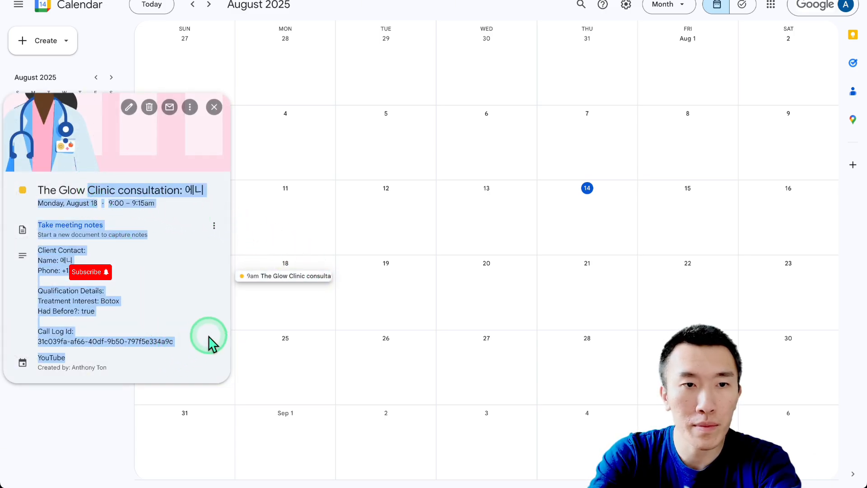